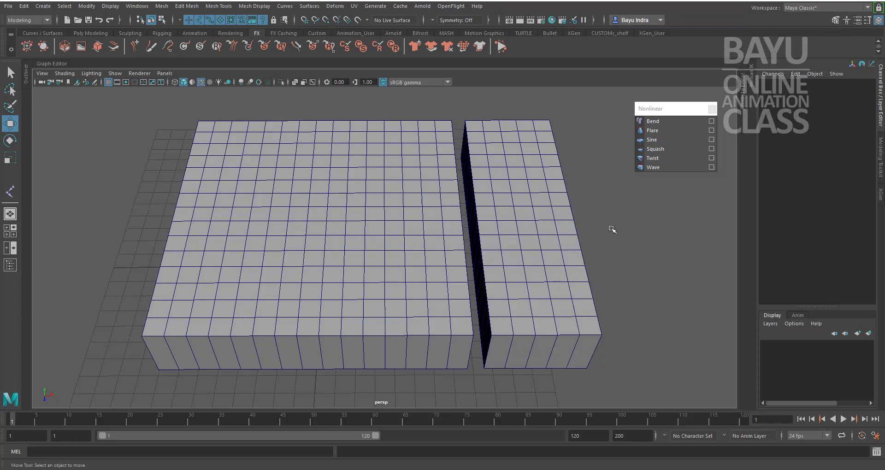
# Step: Detach the list of nonlinear deformers as a floating window and place it beside the two boxes
pyautogui.click(334, 9)
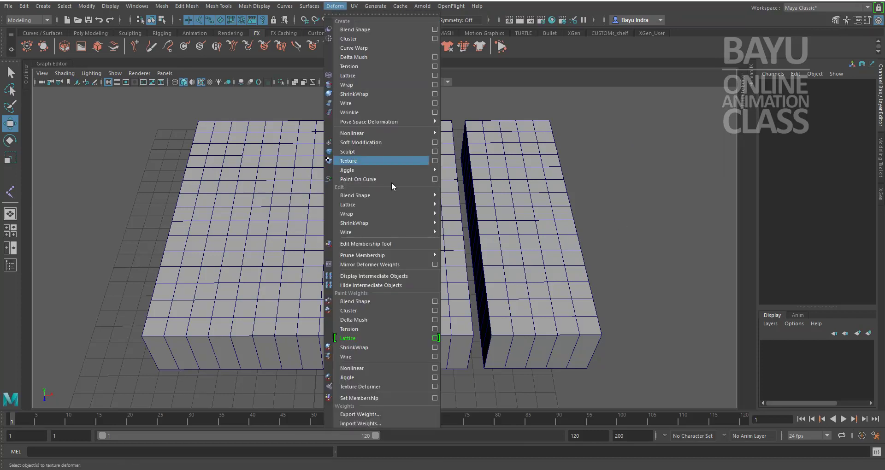
pyautogui.moveTo(407, 134)
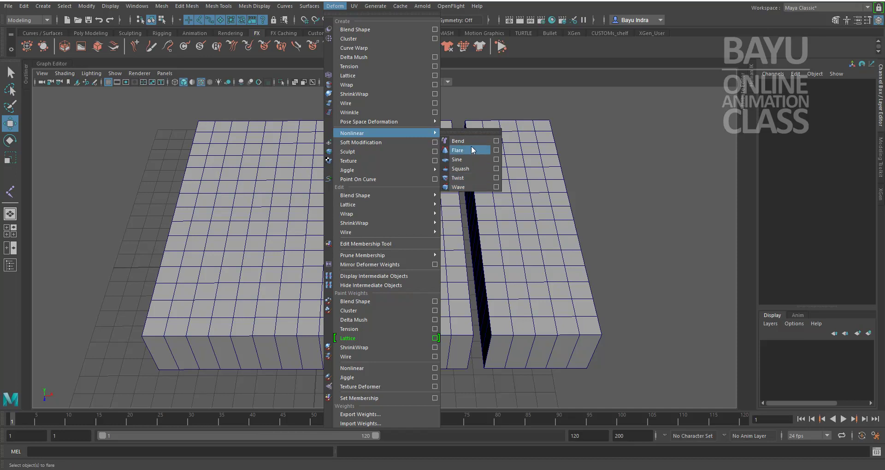
pyautogui.click(469, 132)
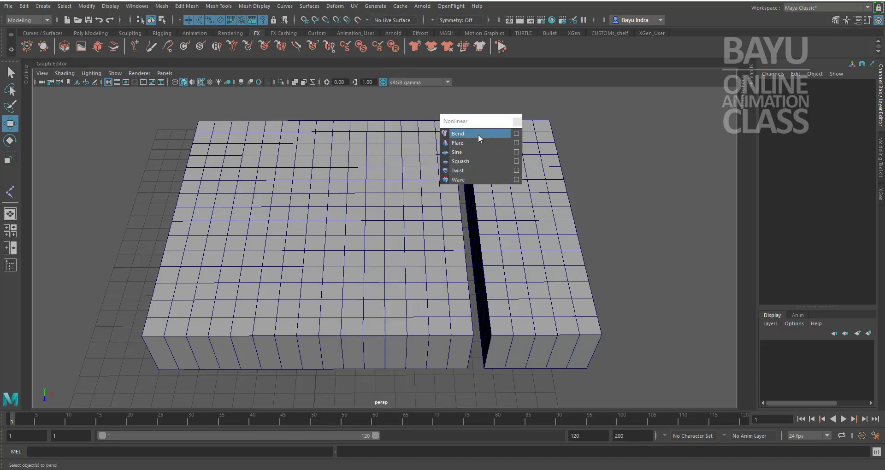
pyautogui.moveTo(488, 123); pyautogui.dragTo(677, 110)
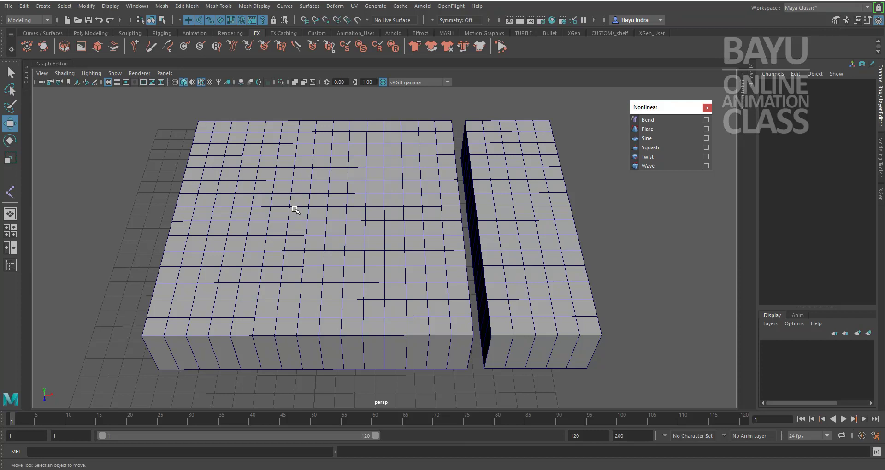
# Step: Apply a Bend deformer to the narrow box
pyautogui.click(386, 271)
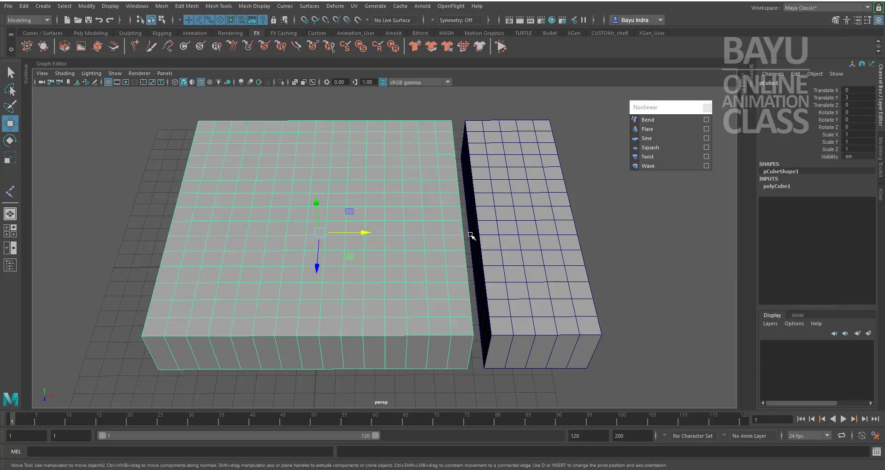
pyautogui.click(498, 217)
pyautogui.click(451, 229)
pyautogui.click(498, 216)
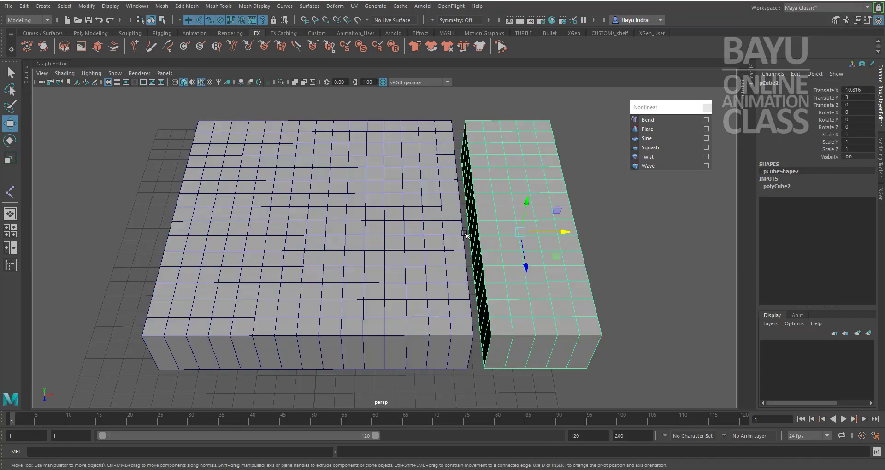
pyautogui.keyDown('alt'); pyautogui.moveTo(545, 317); pyautogui.dragTo(534, 283); pyautogui.keyUp('alt')
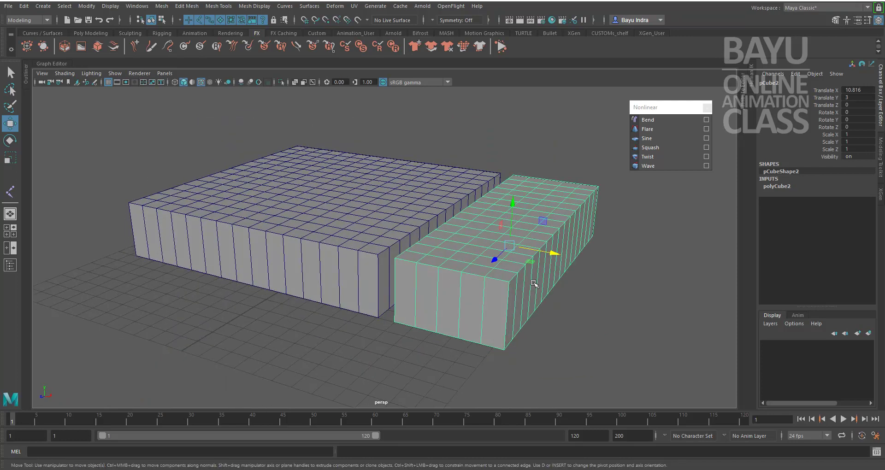
pyautogui.click(665, 120)
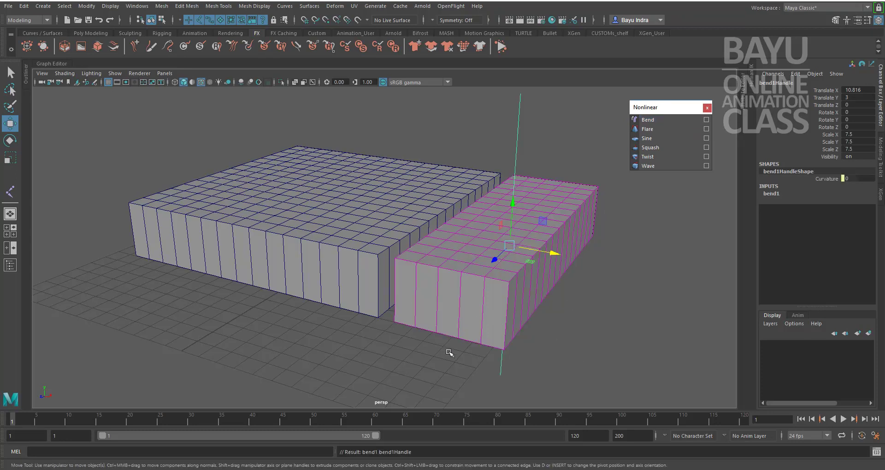
# Step: Set the curvature of the narrow box's bend to 180
pyautogui.keyDown('alt'); pyautogui.moveTo(508, 322); pyautogui.dragTo(598, 326); pyautogui.keyUp('alt')
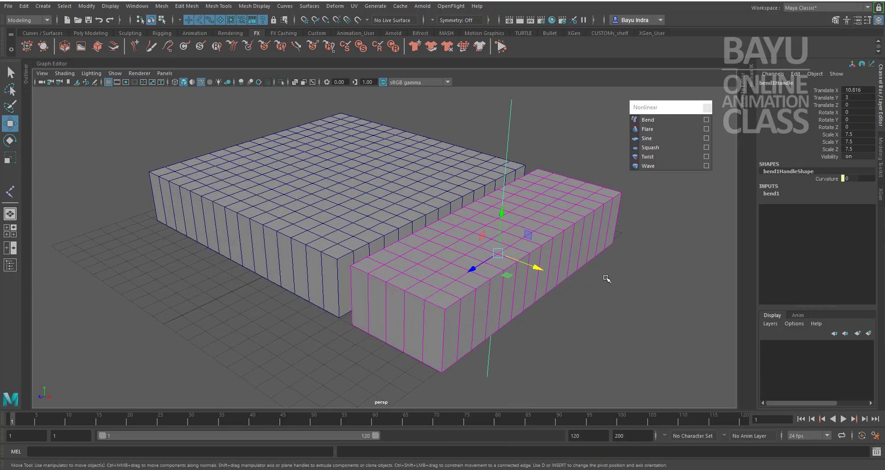
pyautogui.scroll(2, 547, 307)
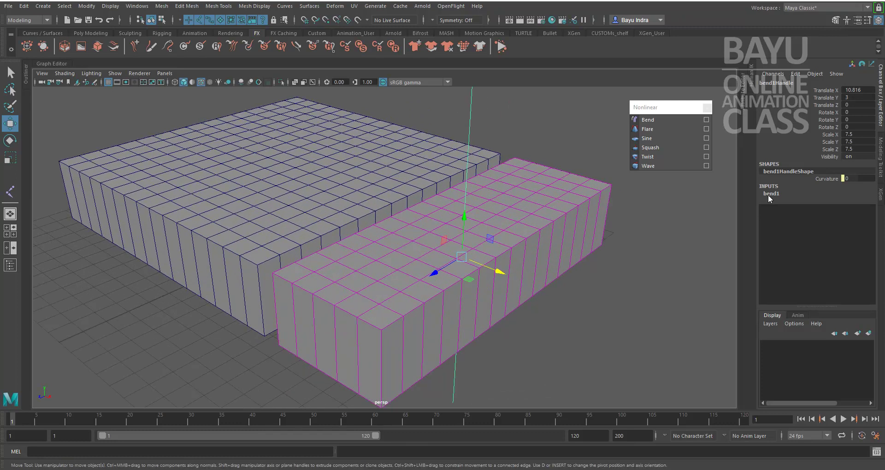
pyautogui.click(772, 194)
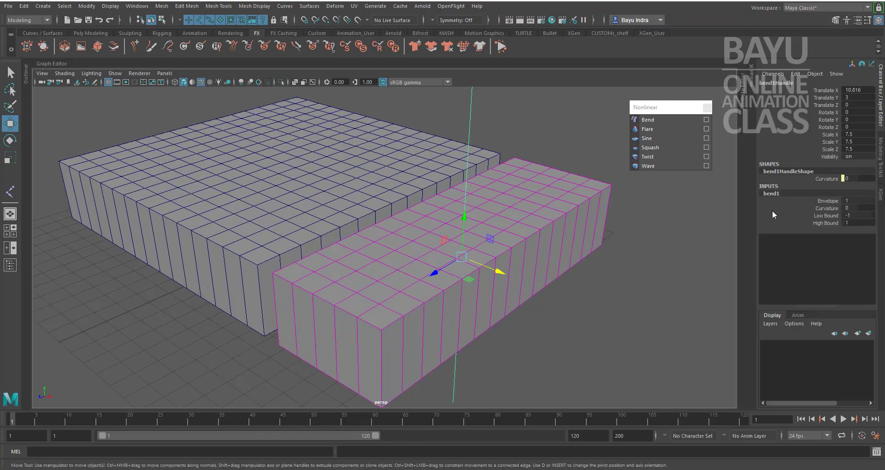
pyautogui.click(854, 208)
pyautogui.press('Return')
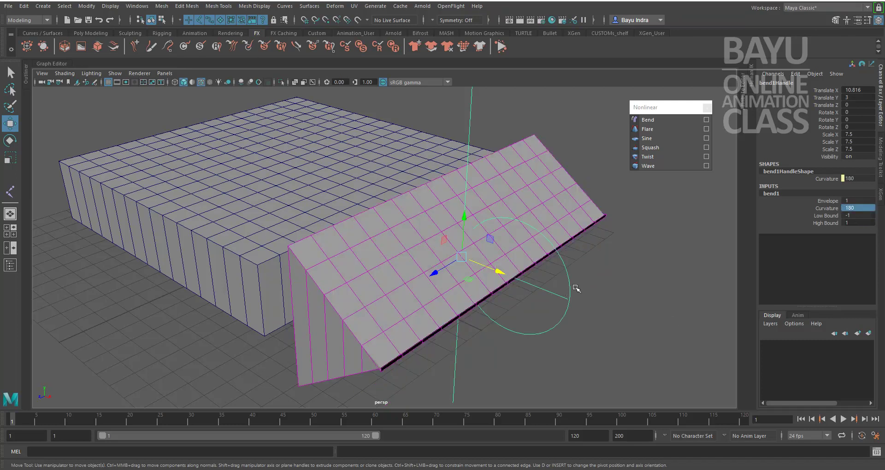
pyautogui.keyDown('alt'); pyautogui.moveTo(590, 289); pyautogui.dragTo(612, 300); pyautogui.keyUp('alt')
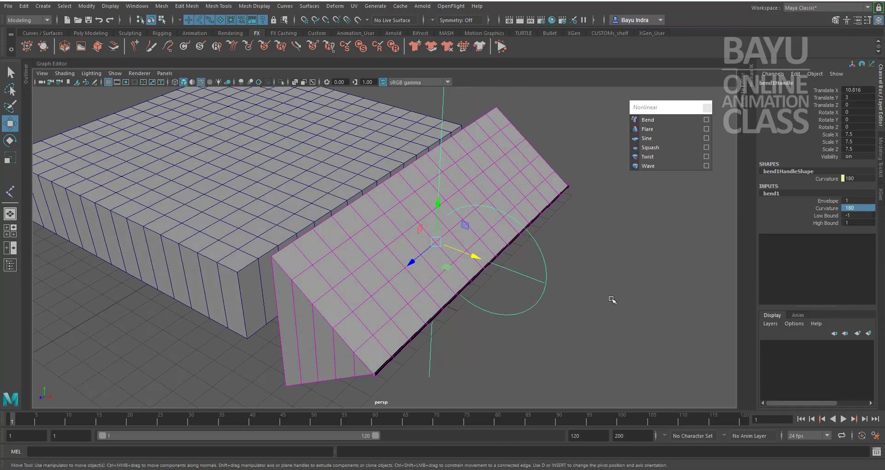
# Step: Rotate the bend handle freehand to about -88, 147 and -89 degrees in X, Y and Z
pyautogui.doubleClick(847, 134)
pyautogui.write('0.5')
pyautogui.press('Escape')
pyautogui.press('e')
pyautogui.moveTo(455, 260); pyautogui.dragTo(419, 249)
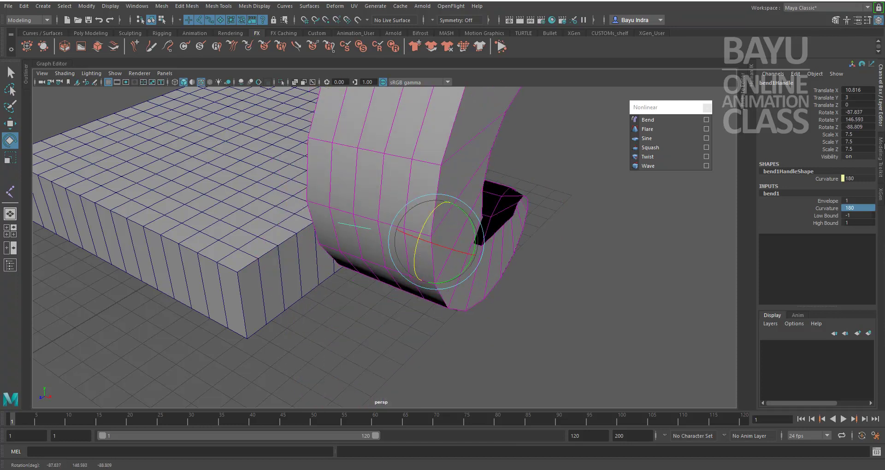
# Step: Set the bend handle's rotation to exactly -90 in X, 180 in Y and -90 in Z
pyautogui.doubleClick(858, 112)
pyautogui.write('-9')
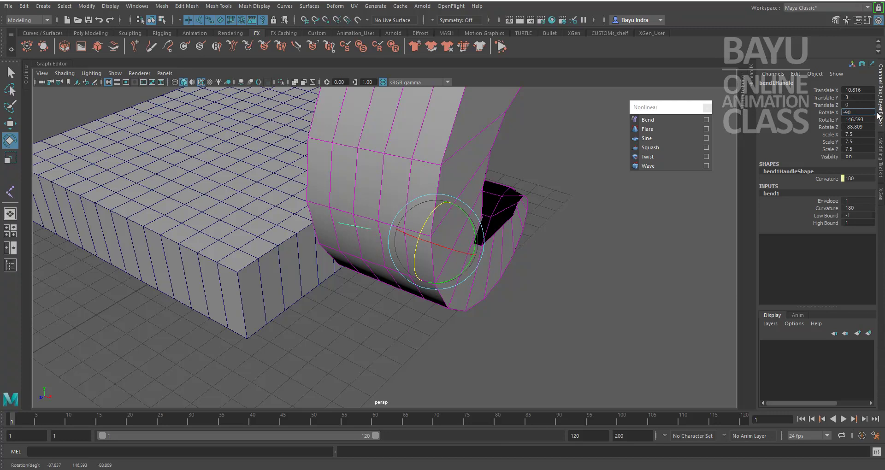
pyautogui.write('0')
pyautogui.press('Return')
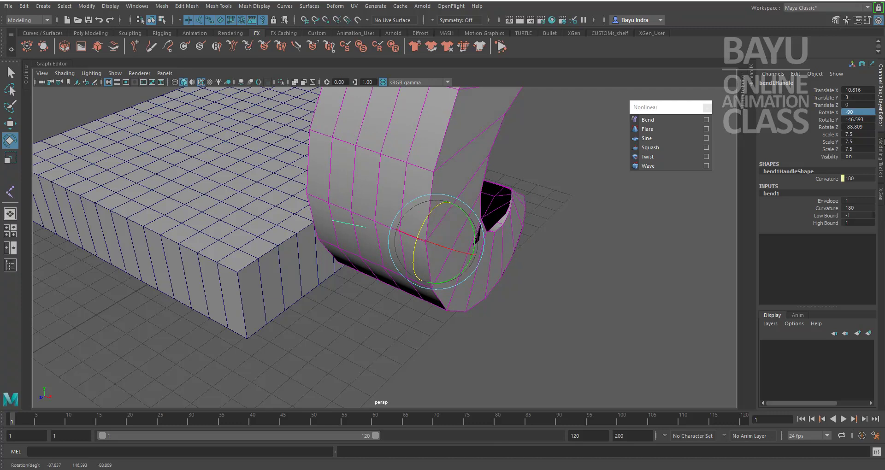
pyautogui.doubleClick(865, 126)
pyautogui.write('-90')
pyautogui.press('Return')
pyautogui.doubleClick(865, 120)
pyautogui.write('180')
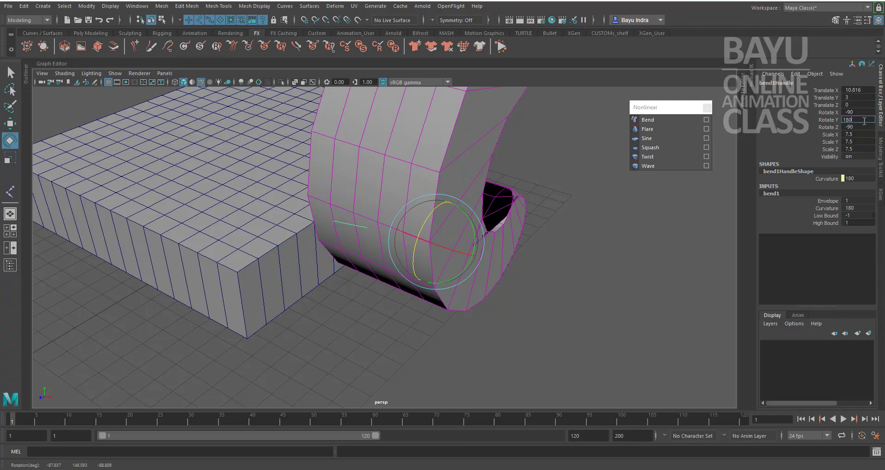
pyautogui.press('Return')
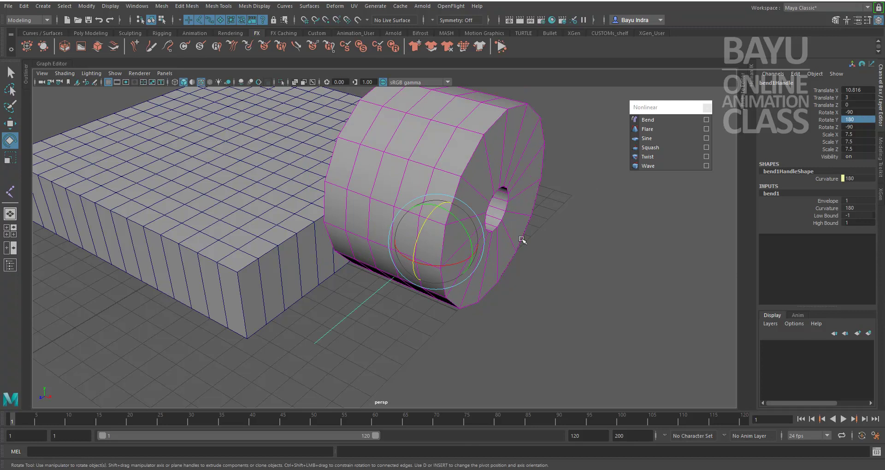
# Step: Try varying the bend's curvature interactively on the rolled-up narrow box
pyautogui.moveTo(507, 314)
pyautogui.keyDown('alt'); pyautogui.mouseDown()
pyautogui.moveTo(510, 301)
pyautogui.moveTo(536, 326)
pyautogui.moveTo(476, 316)
pyautogui.moveTo(512, 323)
pyautogui.mouseUp(); pyautogui.keyUp('alt')
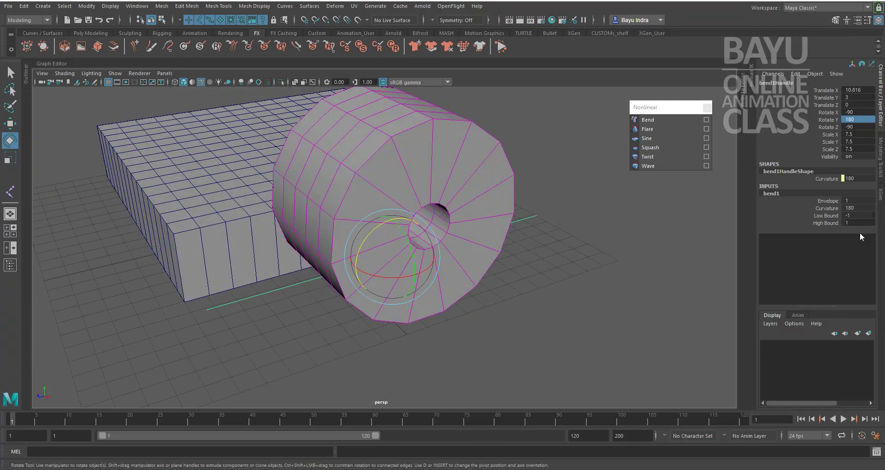
pyautogui.click(827, 209)
pyautogui.moveTo(619, 293); pyautogui.dragTo(651, 297, button='middle')
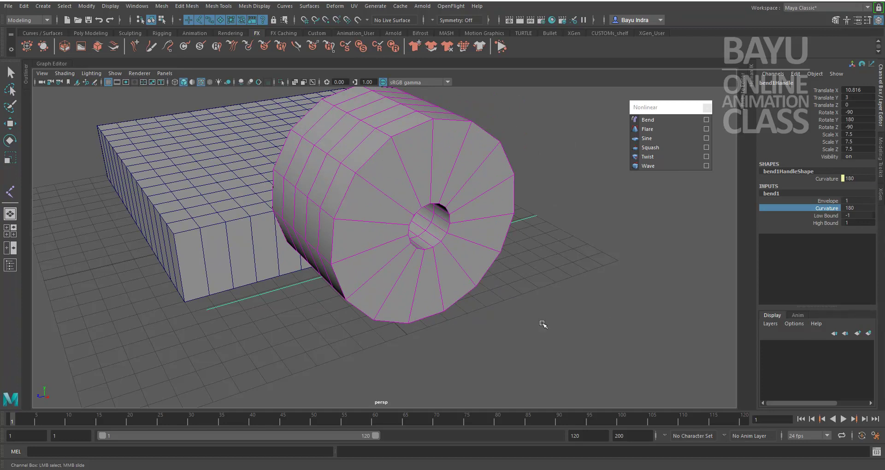
# Step: Delete the bend handle to remove the deformation from the narrow box
pyautogui.keyDown('alt'); pyautogui.moveTo(508, 288); pyautogui.dragTo(577, 317); pyautogui.keyUp('alt')
pyautogui.press('e')
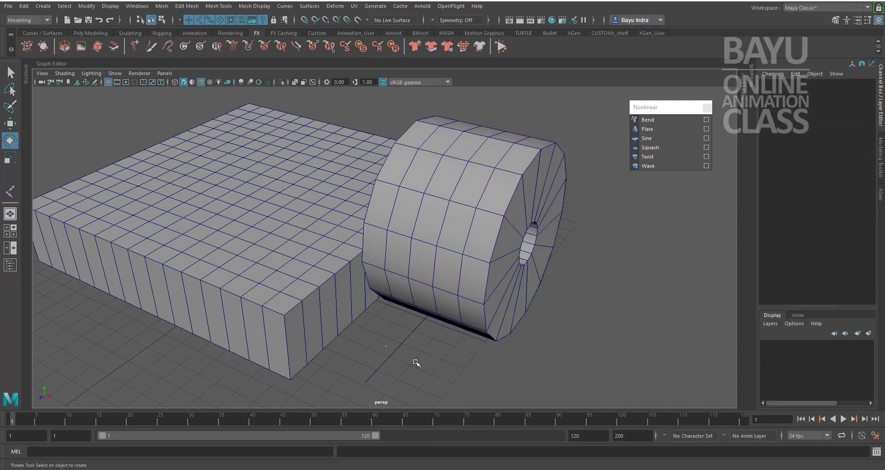
pyautogui.press('Delete')
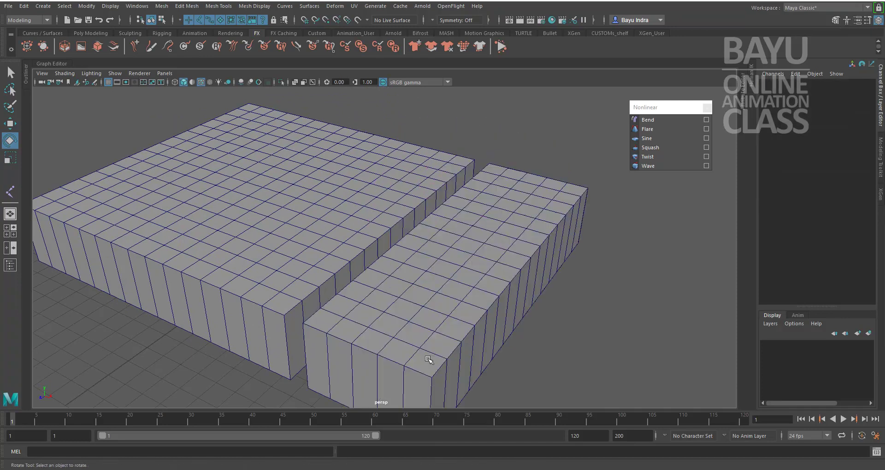
# Step: Select only the vertices on the narrow box's top face and apply a Bend deformer to them
pyautogui.keyDown('alt'); pyautogui.moveTo(493, 300); pyautogui.dragTo(510, 273); pyautogui.keyUp('alt')
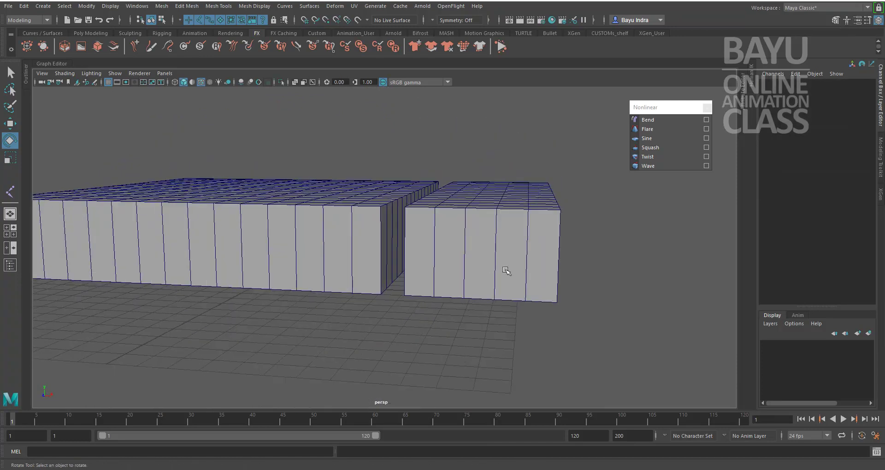
pyautogui.click(514, 249)
pyautogui.moveTo(518, 195); pyautogui.dragTo(473, 208, button='right')
pyautogui.keyDown('alt'); pyautogui.moveTo(595, 239); pyautogui.dragTo(579, 245); pyautogui.keyUp('alt')
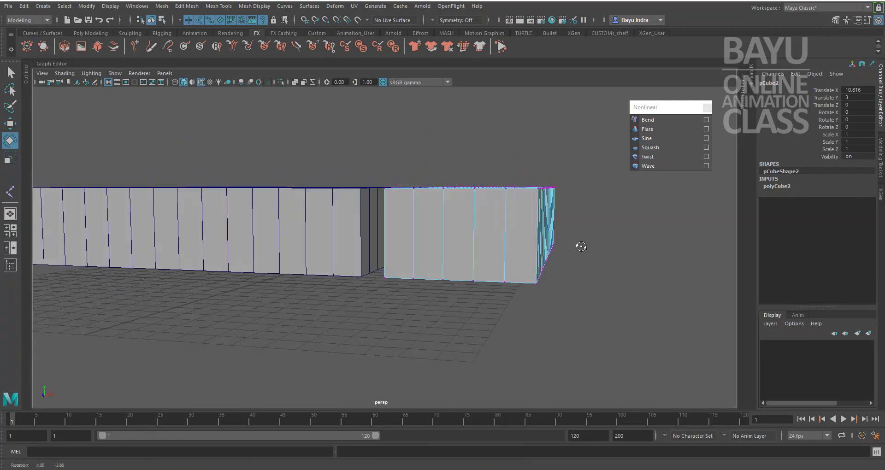
pyautogui.click(579, 229)
pyautogui.moveTo(598, 151); pyautogui.dragTo(340, 200)
pyautogui.moveTo(424, 244); pyautogui.dragTo(426, 242)
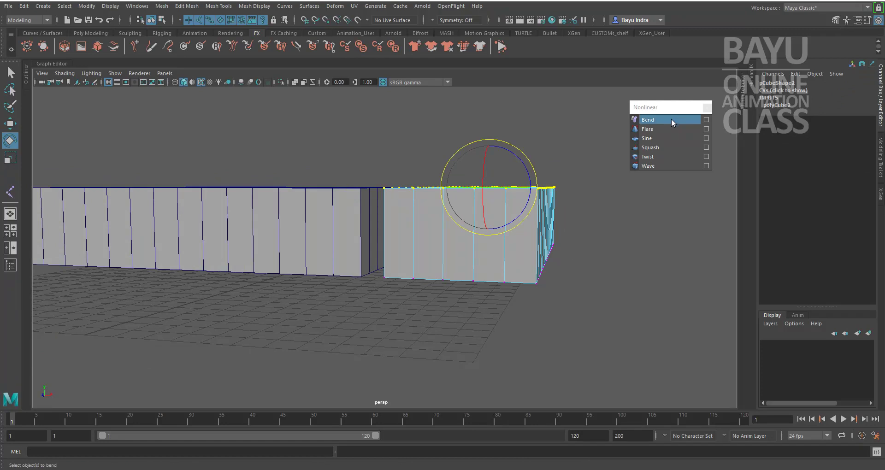
pyautogui.click(672, 119)
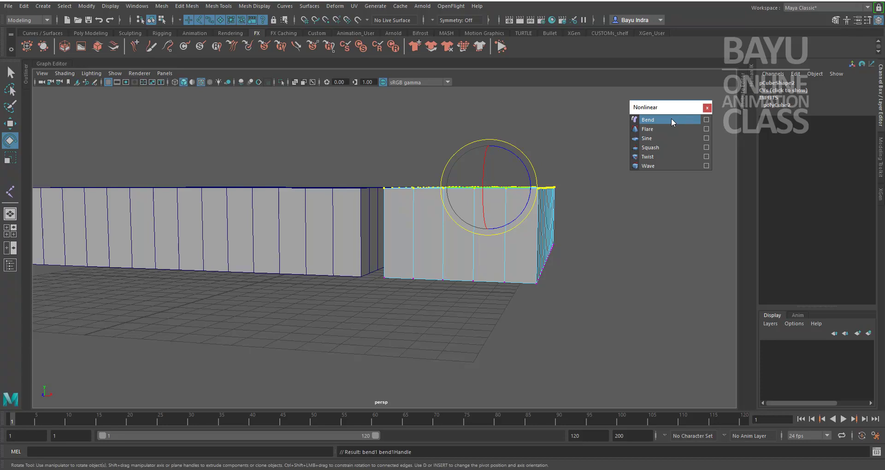
# Step: Set the curvature of the top vertices' bend to 90
pyautogui.keyDown('alt'); pyautogui.moveTo(560, 302); pyautogui.dragTo(539, 304); pyautogui.keyUp('alt')
pyautogui.click(770, 193)
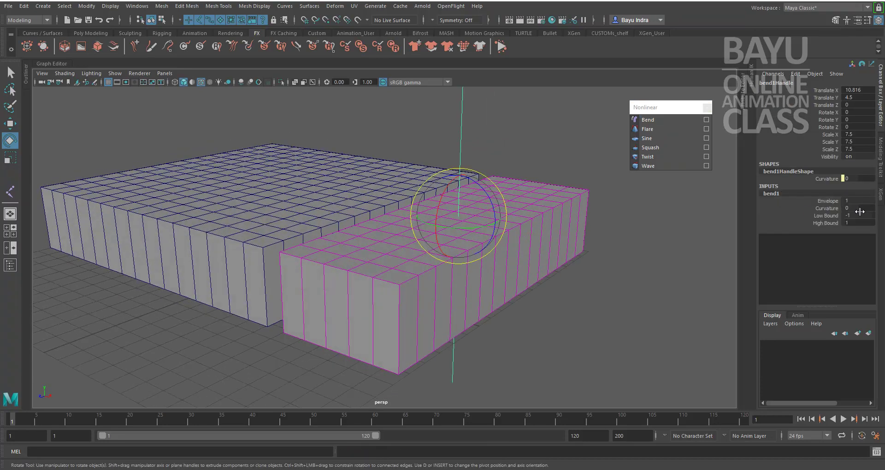
pyautogui.click(857, 208)
pyautogui.write('90')
pyautogui.press('Return')
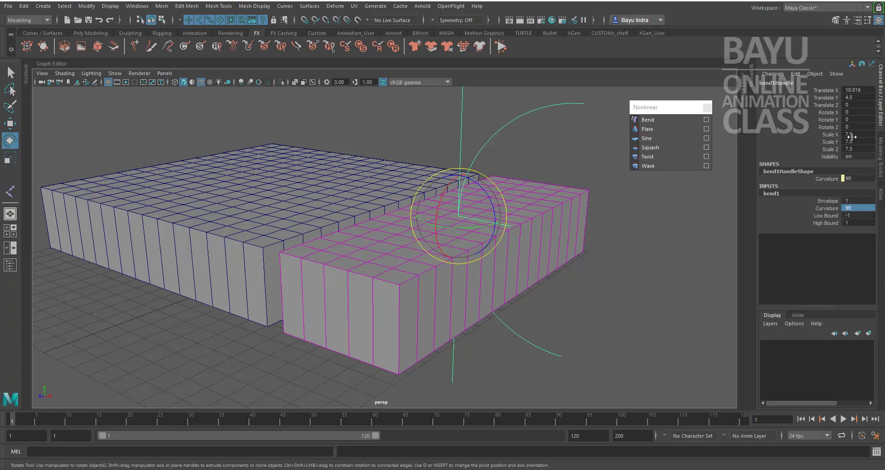
# Step: Set the bend handle's rotation to -90 in X, 189 in Y and -90 in Z
pyautogui.click(856, 112)
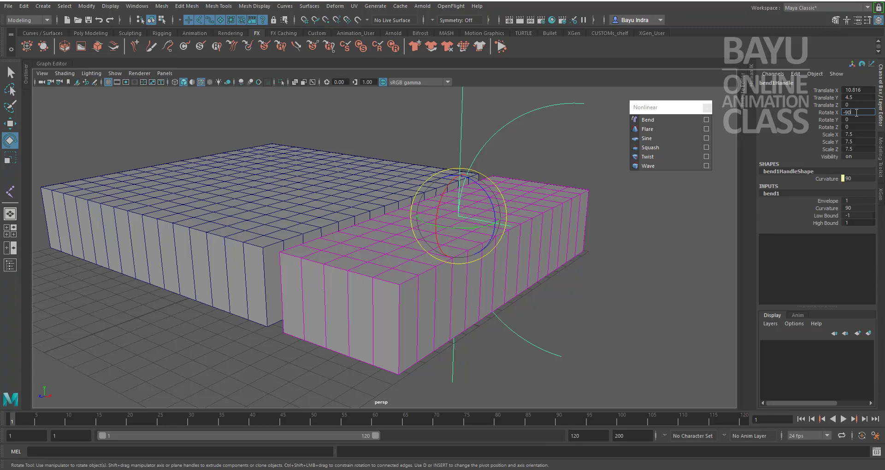
pyautogui.write('-90')
pyautogui.press('Return')
pyautogui.click(853, 120)
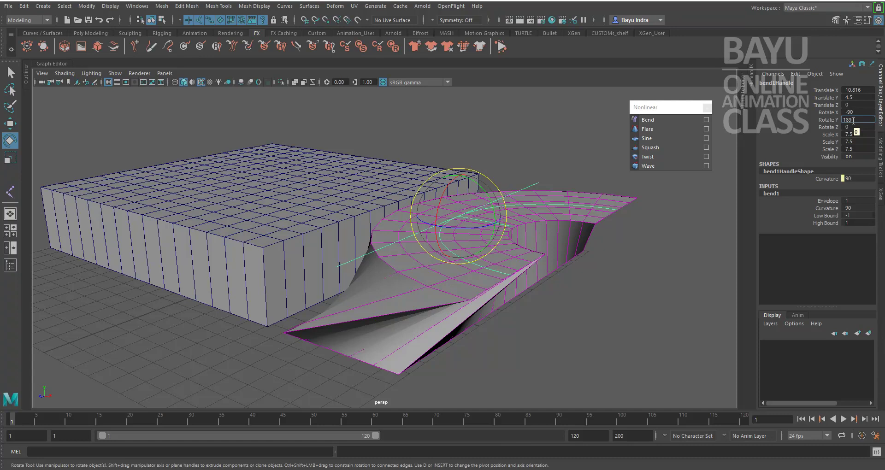
pyautogui.write('180')
pyautogui.press('Return')
pyautogui.click(859, 126)
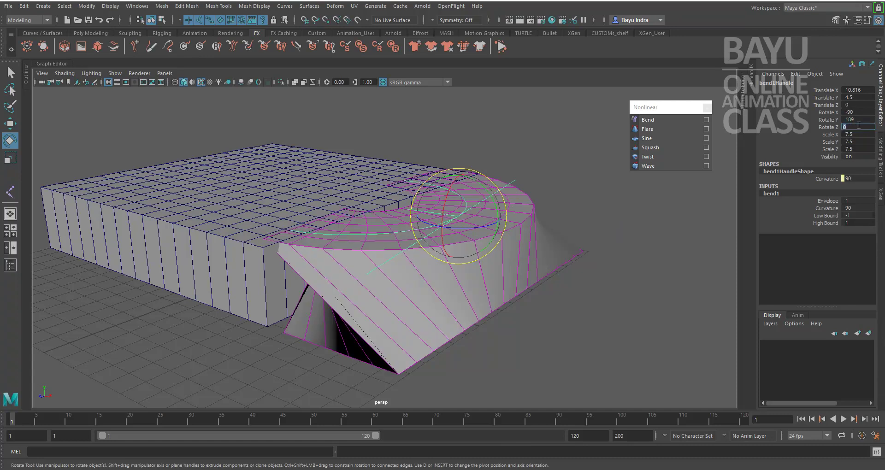
pyautogui.write('-90')
pyautogui.press('Return')
# Step: Correct the bend handle's Y rotation to 180
pyautogui.keyDown('alt'); pyautogui.moveTo(721, 212); pyautogui.dragTo(569, 234); pyautogui.keyUp('alt')
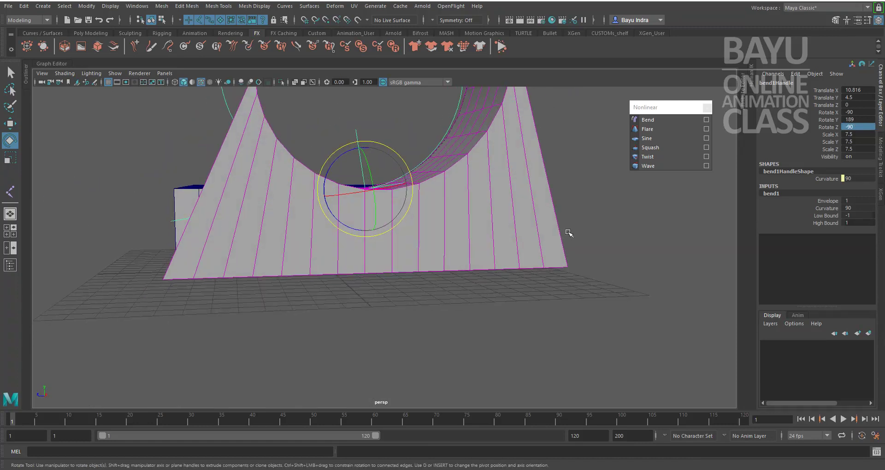
pyautogui.keyDown('alt'); pyautogui.moveTo(567, 312); pyautogui.dragTo(535, 307); pyautogui.keyUp('alt')
pyautogui.doubleClick(862, 119)
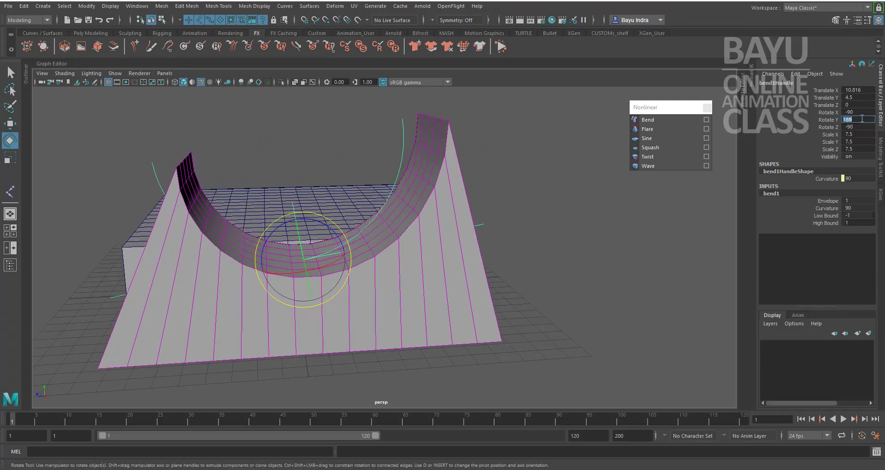
pyautogui.write('1')
pyautogui.press('Return')
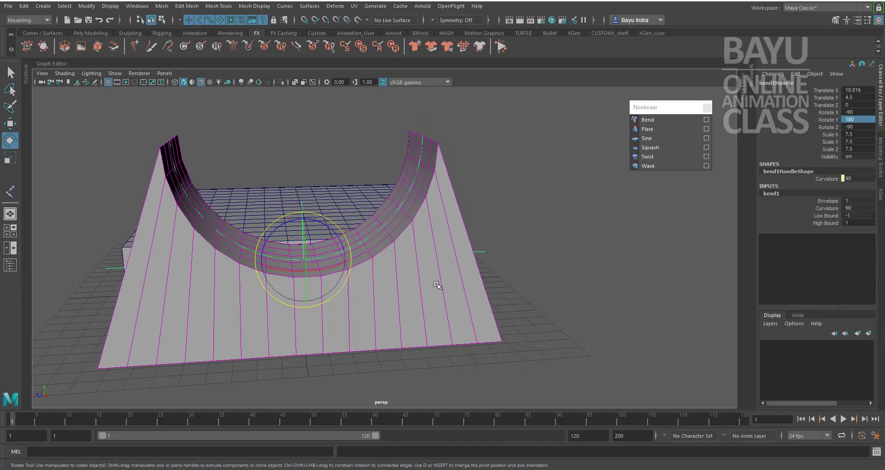
# Step: Delete the bend handle acting on the narrow box's top vertices
pyautogui.keyDown('alt'); pyautogui.moveTo(413, 286); pyautogui.dragTo(477, 305); pyautogui.keyUp('alt')
pyautogui.keyDown('alt'); pyautogui.moveTo(562, 238); pyautogui.dragTo(587, 238); pyautogui.keyUp('alt')
pyautogui.press('Delete')
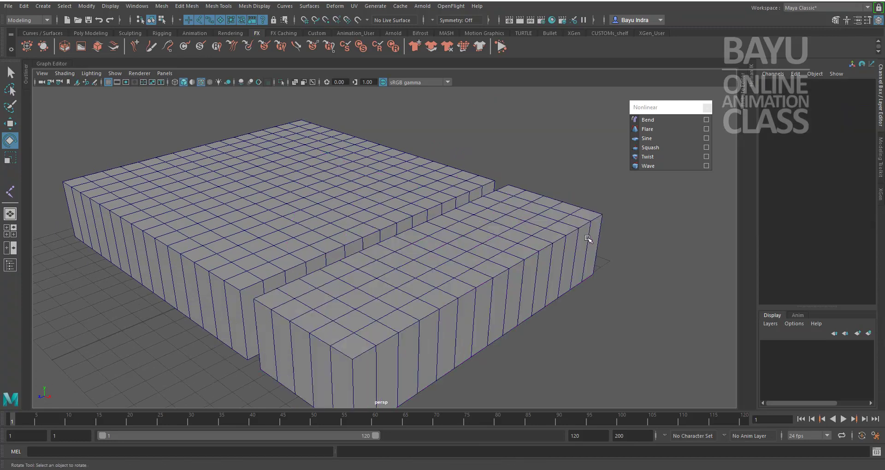
# Step: Select the narrow box's top vertices and apply a Wave deformer to them
pyautogui.keyDown('alt'); pyautogui.moveTo(516, 318); pyautogui.dragTo(561, 295); pyautogui.keyUp('alt')
pyautogui.moveTo(502, 218); pyautogui.dragTo(457, 198, button='right')
pyautogui.moveTo(596, 143); pyautogui.dragTo(343, 231)
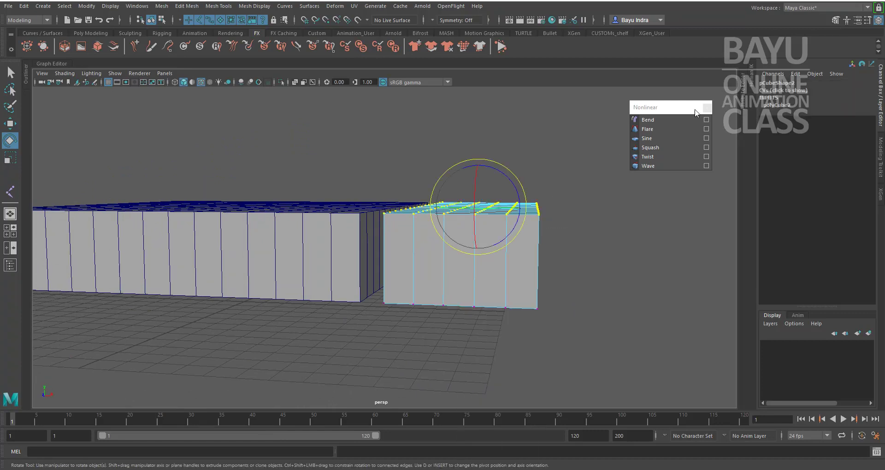
pyautogui.click(656, 167)
pyautogui.keyDown('alt'); pyautogui.moveTo(571, 274); pyautogui.dragTo(628, 277); pyautogui.keyUp('alt')
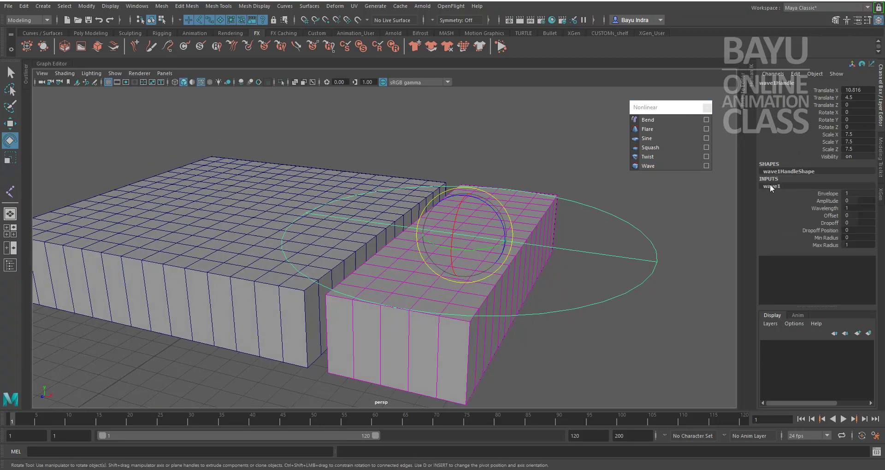
# Step: Set the amplitude of the narrow box's wave to 0.1
pyautogui.doubleClick(851, 201)
pyautogui.press('Return')
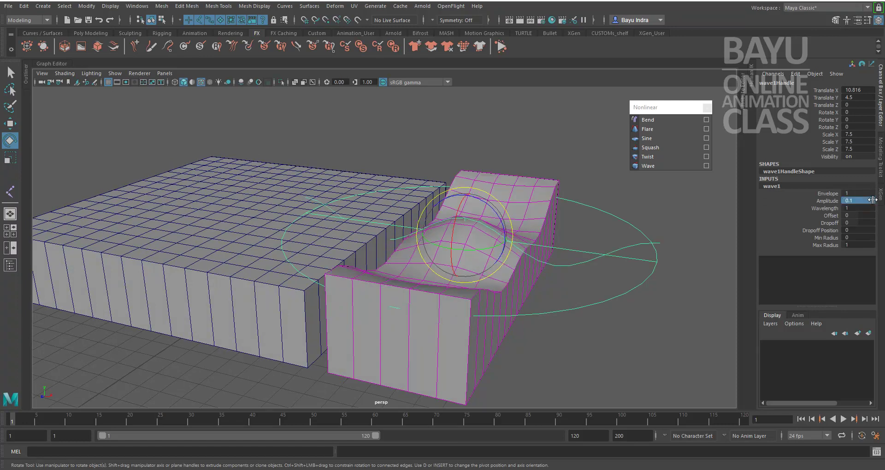
pyautogui.keyDown('alt'); pyautogui.moveTo(475, 221); pyautogui.dragTo(402, 271); pyautogui.keyUp('alt')
# Step: Slide the narrow box's wave handle across the horizontal plane to shift the ripples, and delete the handle
pyautogui.press('w')
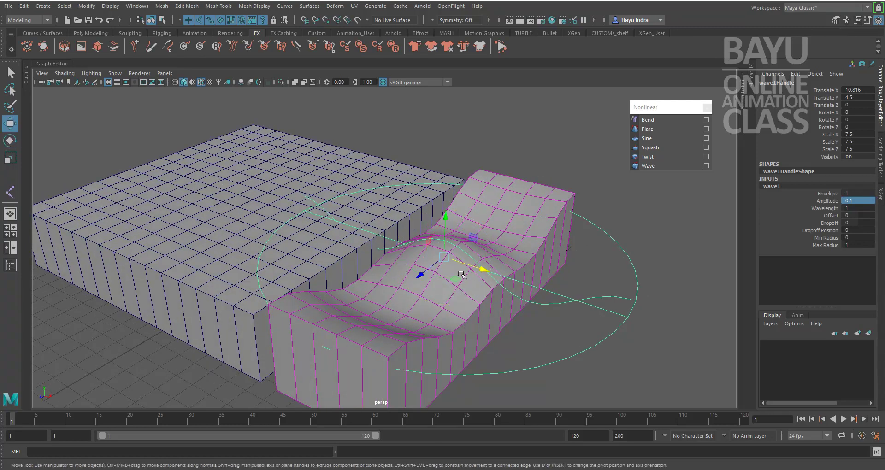
pyautogui.moveTo(456, 280); pyautogui.dragTo(508, 272)
pyautogui.press('Delete')
# Step: Select the wide box's top vertices and apply a Wave deformer to them
pyautogui.keyDown('alt'); pyautogui.moveTo(399, 275); pyautogui.dragTo(406, 277); pyautogui.keyUp('alt')
pyautogui.keyDown('alt'); pyautogui.moveTo(453, 259); pyautogui.dragTo(517, 242); pyautogui.keyUp('alt')
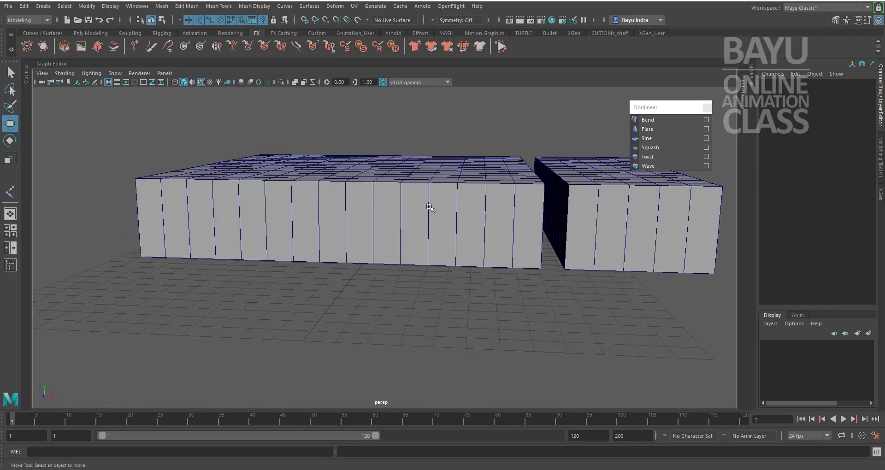
pyautogui.click(368, 180)
pyautogui.moveTo(368, 178); pyautogui.dragTo(332, 183, button='right')
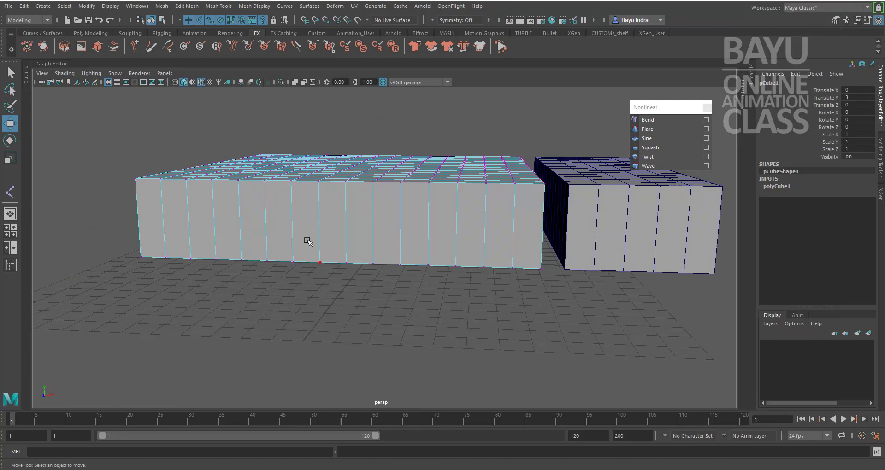
pyautogui.keyDown('alt'); pyautogui.moveTo(303, 235); pyautogui.dragTo(280, 205); pyautogui.keyUp('alt')
pyautogui.moveTo(114, 114); pyautogui.dragTo(573, 183)
pyautogui.keyDown('alt'); pyautogui.moveTo(573, 182); pyautogui.dragTo(493, 221); pyautogui.keyUp('alt')
pyautogui.click(660, 164)
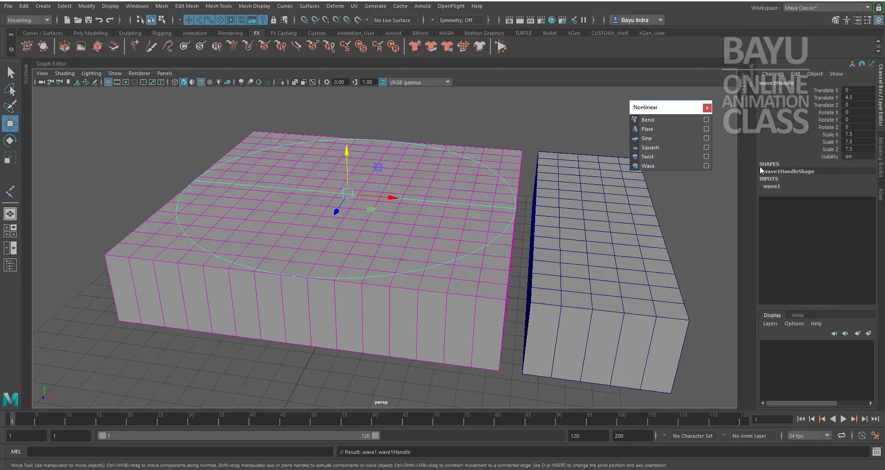
# Step: Set the amplitude of the wide box's wave to 0.1
pyautogui.click(770, 185)
pyautogui.click(850, 200)
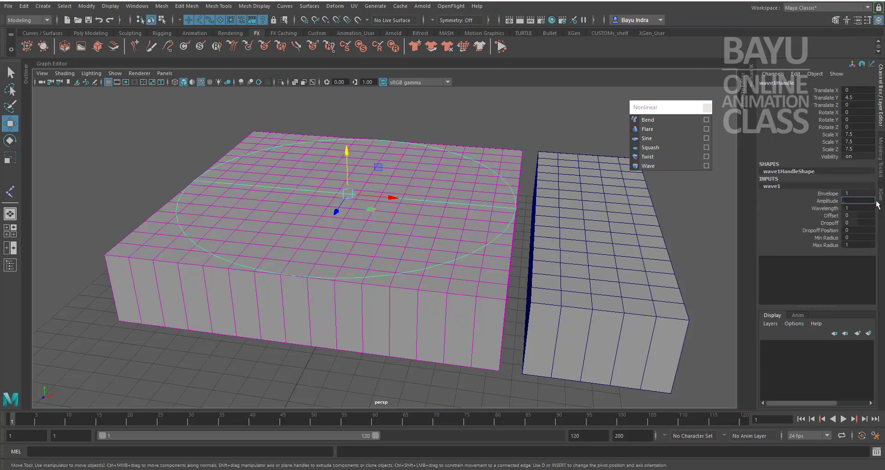
pyautogui.write('0.1')
pyautogui.press('Return')
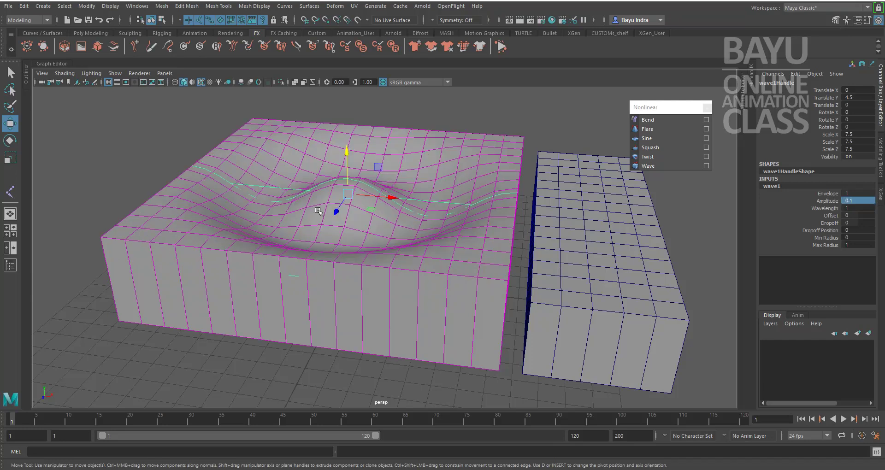
# Step: Move the wave handle to the wide box's near outer corner and scale it to about 23.26 in X and Z
pyautogui.keyDown('alt'); pyautogui.moveTo(368, 277); pyautogui.dragTo(127, 323); pyautogui.keyUp('alt')
pyautogui.keyDown('alt'); pyautogui.moveTo(378, 244); pyautogui.dragTo(401, 240); pyautogui.keyUp('alt')
pyautogui.press('r')
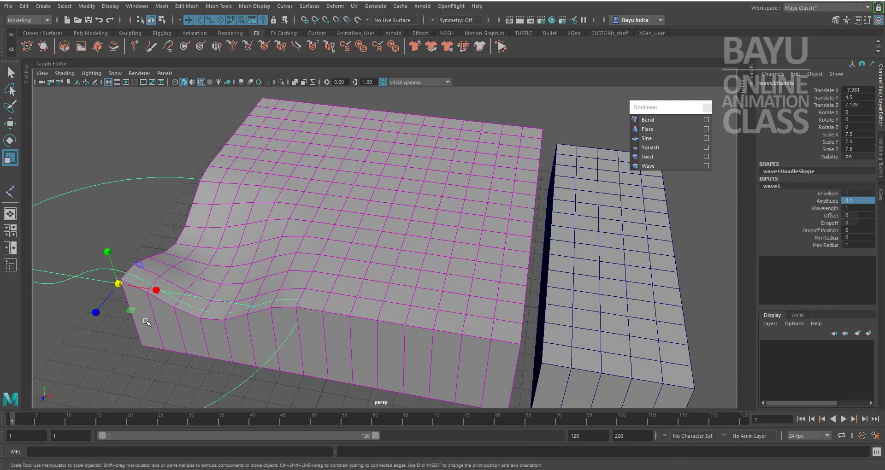
pyautogui.moveTo(131, 312); pyautogui.dragTo(196, 301)
pyautogui.keyDown('alt'); pyautogui.moveTo(361, 273); pyautogui.dragTo(415, 321); pyautogui.keyUp('alt')
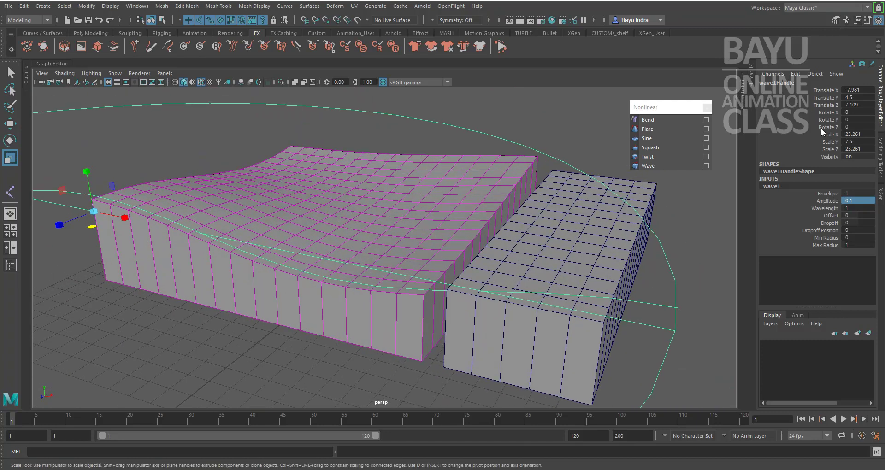
# Step: Scrub the wave's offset to make the ripples travel over the wide box, and delete the wave handle
pyautogui.click(832, 216)
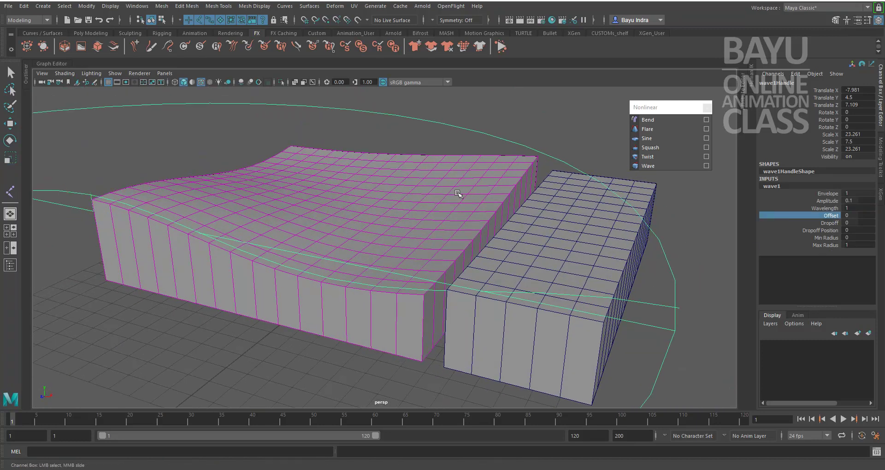
pyautogui.moveTo(477, 182); pyautogui.dragTo(494, 197, button='middle')
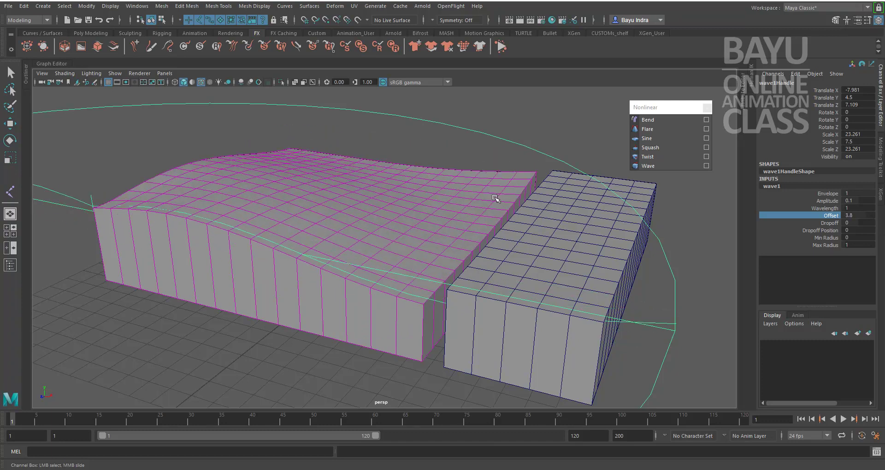
pyautogui.press('Delete')
pyautogui.press('r')
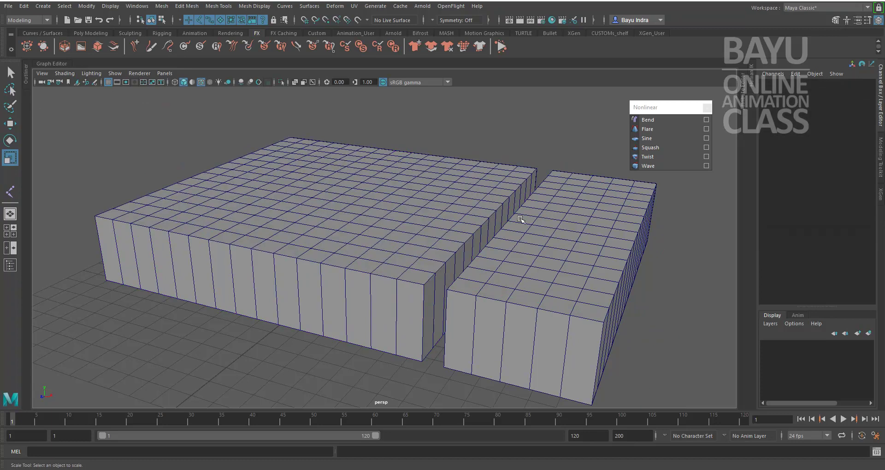
# Step: Select the wide box's last two vertex columns beside the gap together with the whole narrow box
pyautogui.keyDown('alt'); pyautogui.moveTo(411, 264); pyautogui.dragTo(496, 285); pyautogui.keyUp('alt')
pyautogui.click(483, 314)
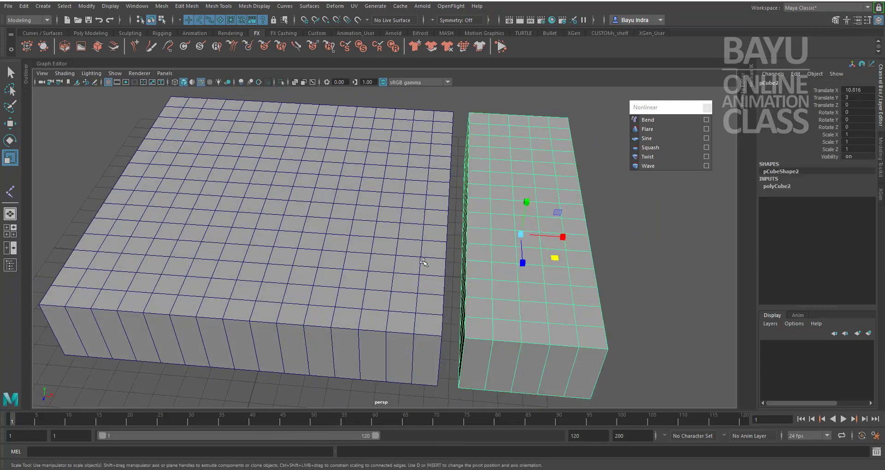
pyautogui.click(420, 240)
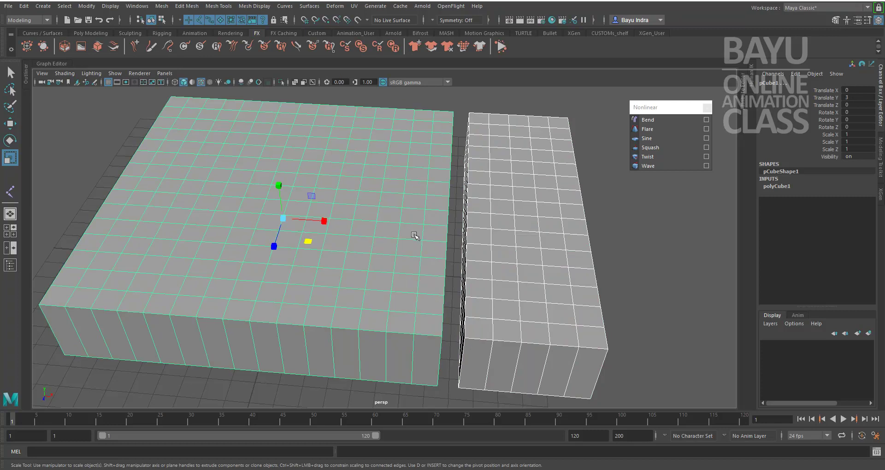
pyautogui.keyDown('alt'); pyautogui.moveTo(420, 308); pyautogui.dragTo(428, 225); pyautogui.keyUp('alt')
pyautogui.moveTo(427, 195); pyautogui.dragTo(383, 198, button='right')
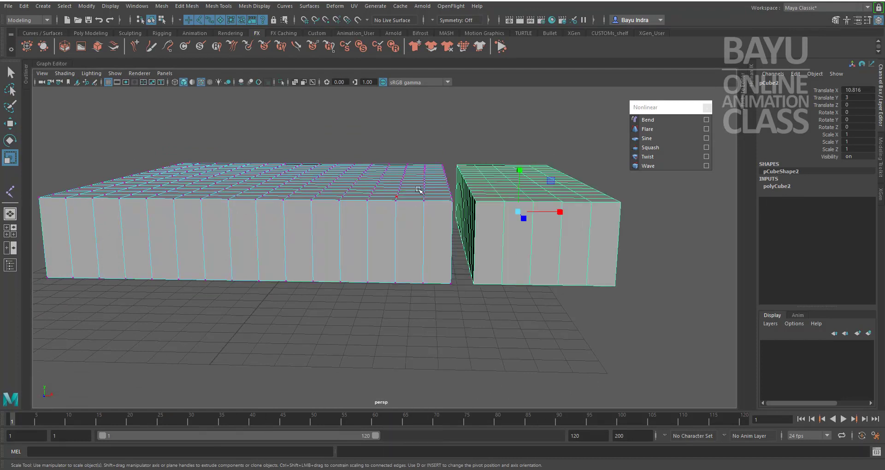
pyautogui.moveTo(414, 139); pyautogui.dragTo(464, 323)
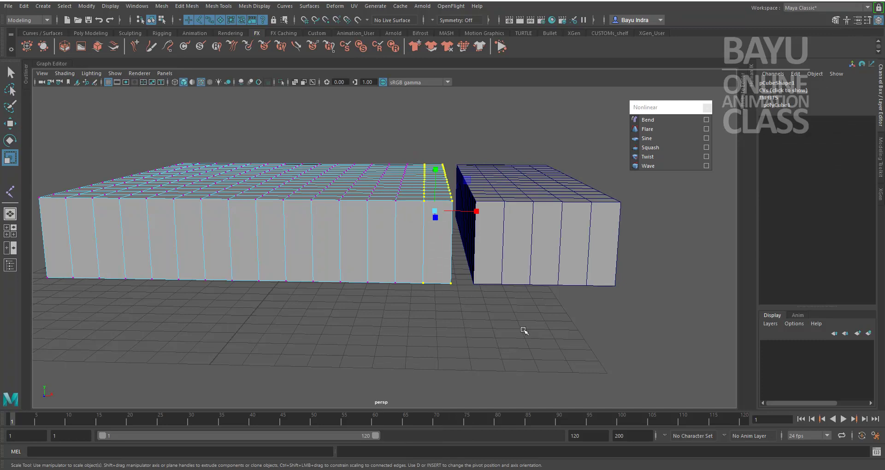
pyautogui.click(539, 254)
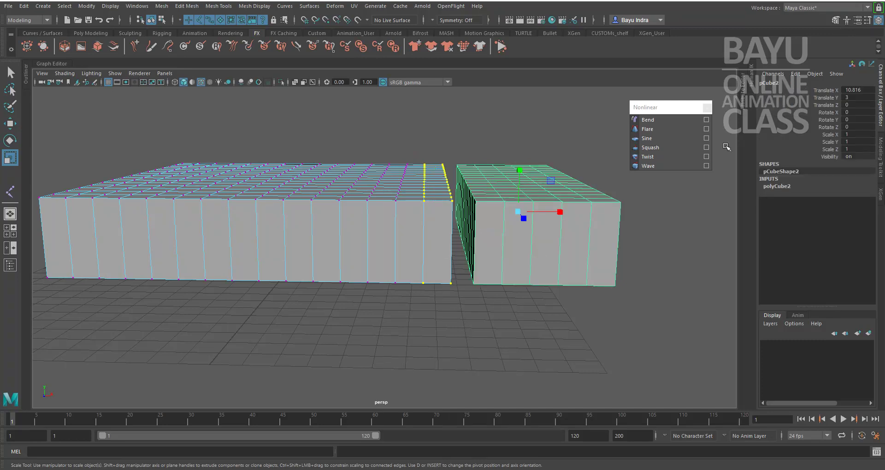
# Step: Apply a Wave deformer to the combined selection and set its amplitude to 0.1
pyautogui.click(663, 166)
pyautogui.keyDown('alt'); pyautogui.moveTo(539, 341); pyautogui.dragTo(542, 336); pyautogui.keyUp('alt')
pyautogui.click(771, 187)
pyautogui.doubleClick(863, 200)
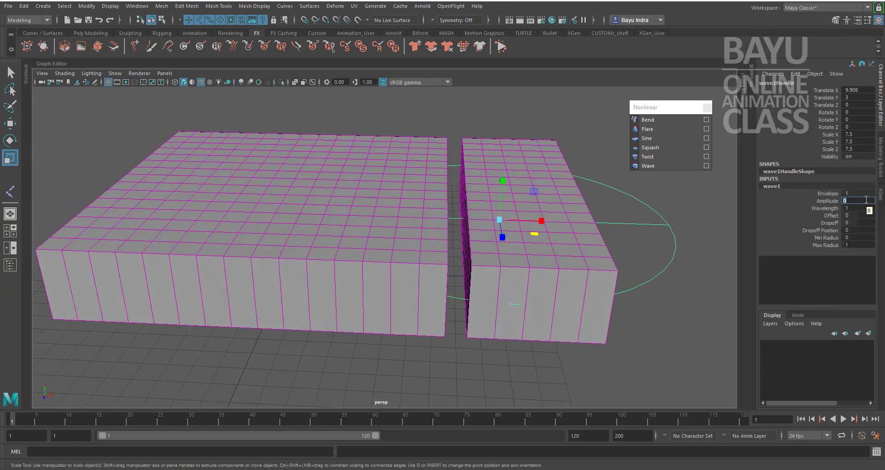
pyautogui.write('.1')
pyautogui.press('Return')
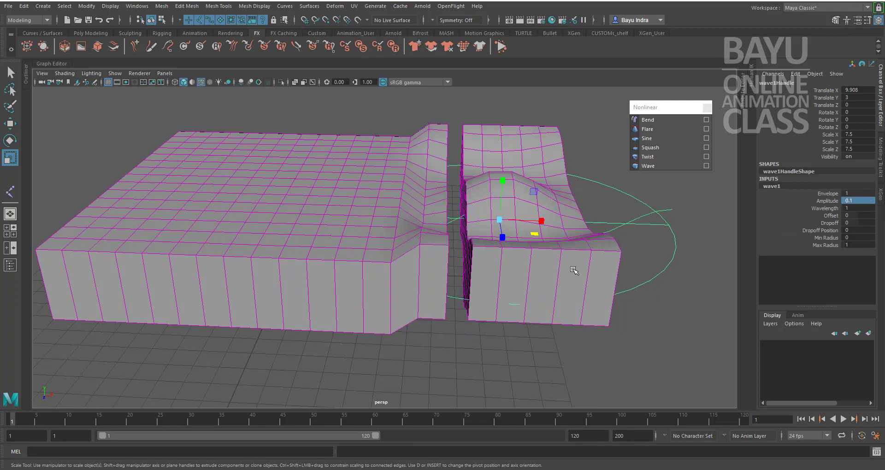
# Step: Rotate the wave handle to 90 in Z so the ripples run sideways along both boxes
pyautogui.press('e')
pyautogui.moveTo(524, 188); pyautogui.dragTo(624, 199)
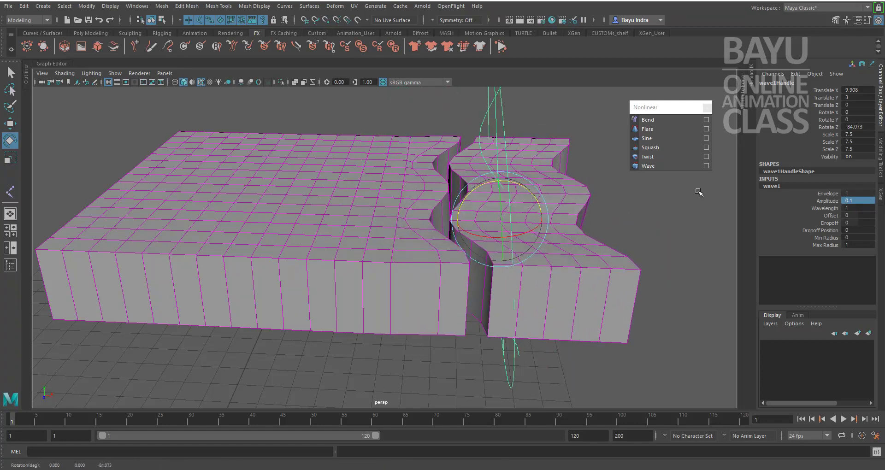
pyautogui.doubleClick(853, 127)
pyautogui.write('90')
pyautogui.press('Return')
pyautogui.keyDown('alt'); pyautogui.moveTo(723, 208); pyautogui.dragTo(473, 324); pyautogui.keyUp('alt')
pyautogui.moveTo(466, 276)
pyautogui.keyDown('alt'); pyautogui.mouseDown()
pyautogui.moveTo(492, 240)
pyautogui.moveTo(478, 265)
pyautogui.mouseUp(); pyautogui.keyUp('alt')
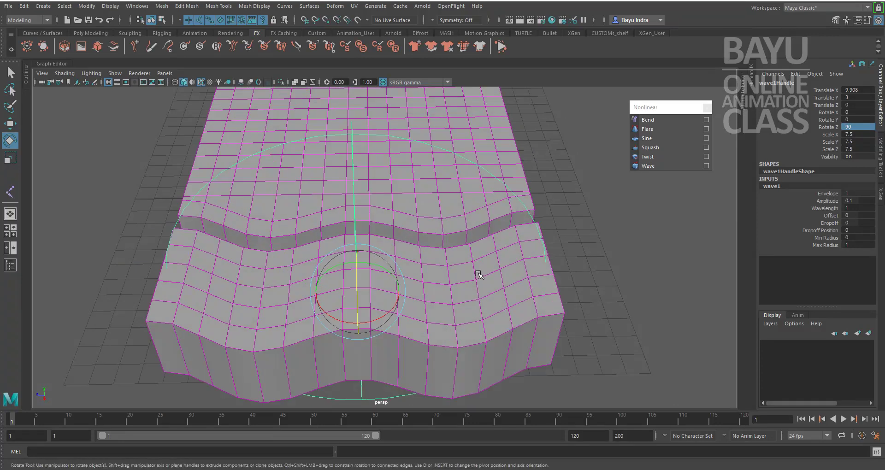
# Step: Move the wave handle to about -7.77 in Z and scale it to about 17.76 in Y and Z
pyautogui.press('w')
pyautogui.moveTo(318, 293); pyautogui.dragTo(505, 225)
pyautogui.press('r')
pyautogui.keyDown('alt'); pyautogui.moveTo(523, 276); pyautogui.dragTo(588, 270); pyautogui.keyUp('alt')
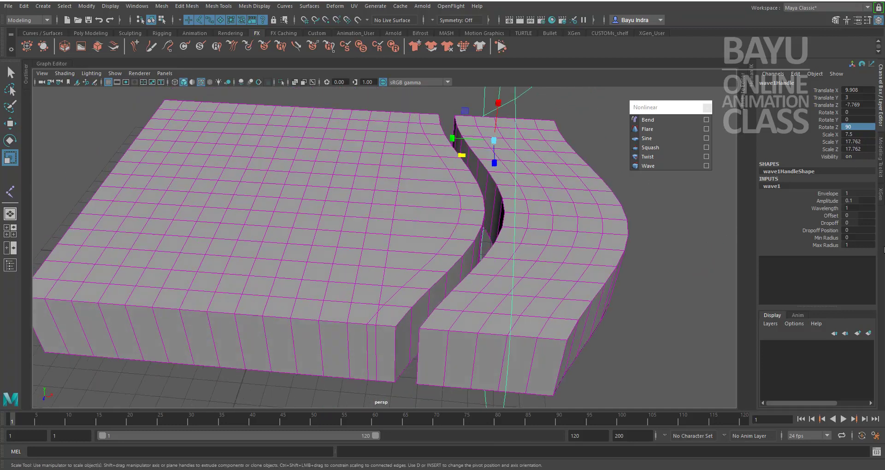
# Step: Reduce the shared wave's amplitude to 0.05
pyautogui.doubleClick(861, 201)
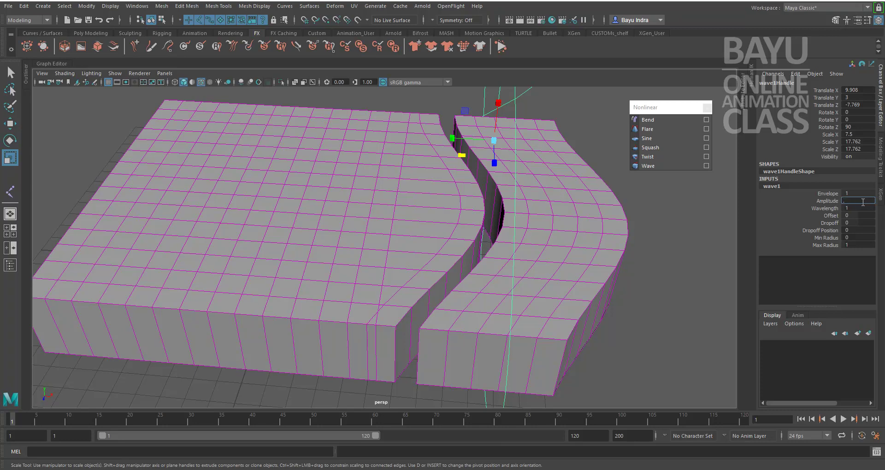
pyautogui.write('.05')
pyautogui.press('Return')
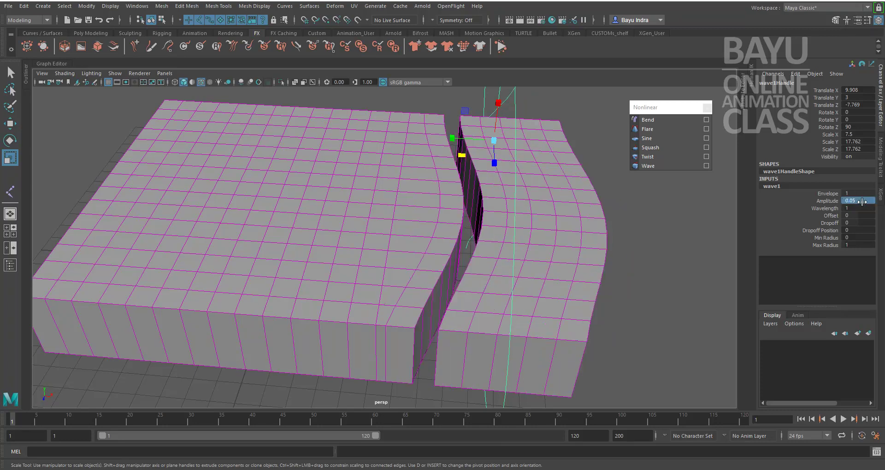
# Step: Try a wavelength of 2 for the shared wave and change it to 0.5
pyautogui.doubleClick(856, 209)
pyautogui.write('2')
pyautogui.press('Tab')
pyautogui.doubleClick(861, 207)
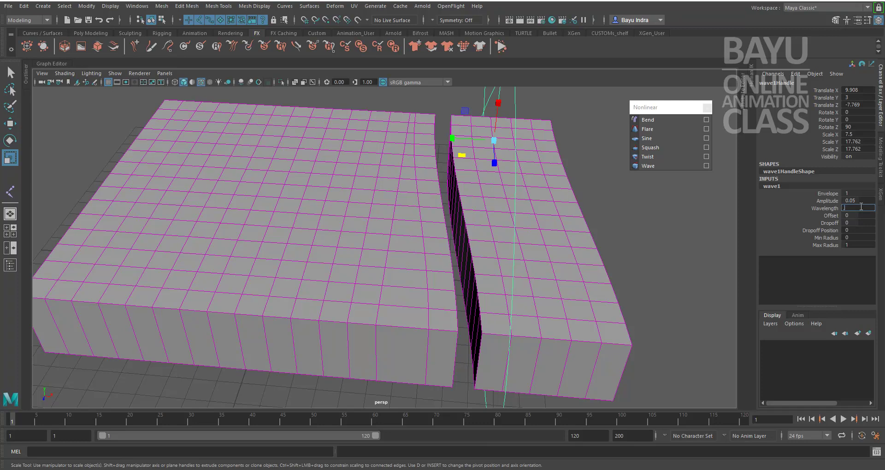
pyautogui.press('Return')
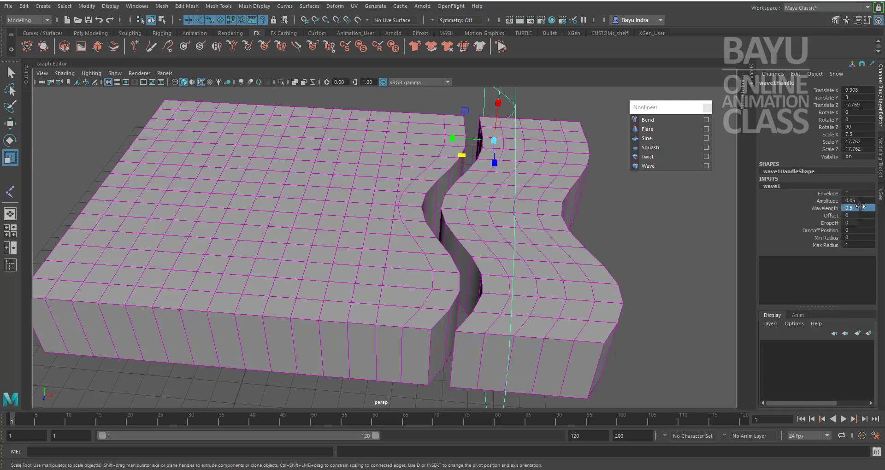
# Step: Scrub the shared wave's offset to 6 so the ripples travel along the gap between the boxes
pyautogui.click(834, 217)
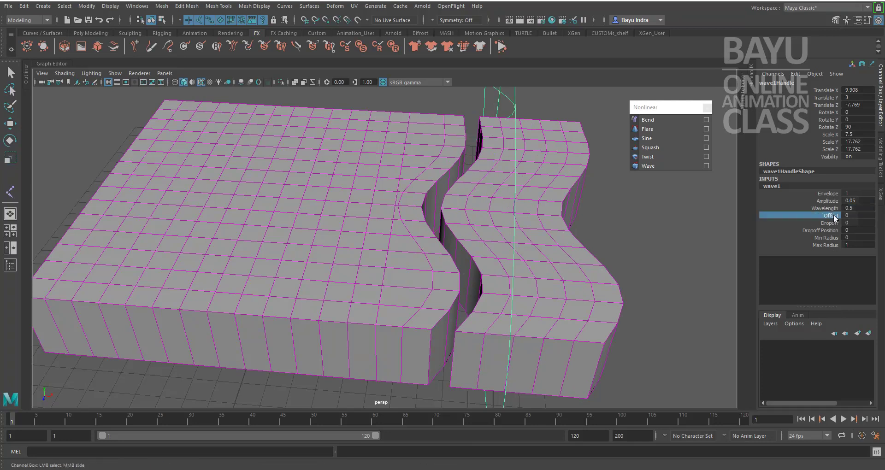
pyautogui.moveTo(550, 225); pyautogui.dragTo(577, 242, button='middle')
pyautogui.scroll(-2, 579, 244)
pyautogui.moveTo(603, 280)
pyautogui.keyDown('alt'); pyautogui.mouseDown()
pyautogui.moveTo(641, 265)
pyautogui.moveTo(604, 285)
pyautogui.moveTo(605, 278)
pyautogui.moveTo(544, 267)
pyautogui.moveTo(439, 275)
pyautogui.moveTo(466, 364)
pyautogui.moveTo(575, 294)
pyautogui.moveTo(620, 278)
pyautogui.moveTo(593, 304)
pyautogui.moveTo(610, 290)
pyautogui.mouseUp(); pyautogui.keyUp('alt')
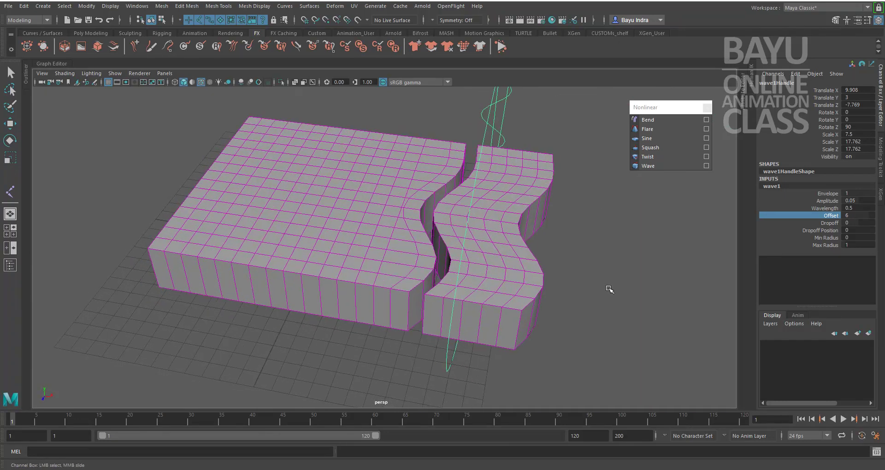